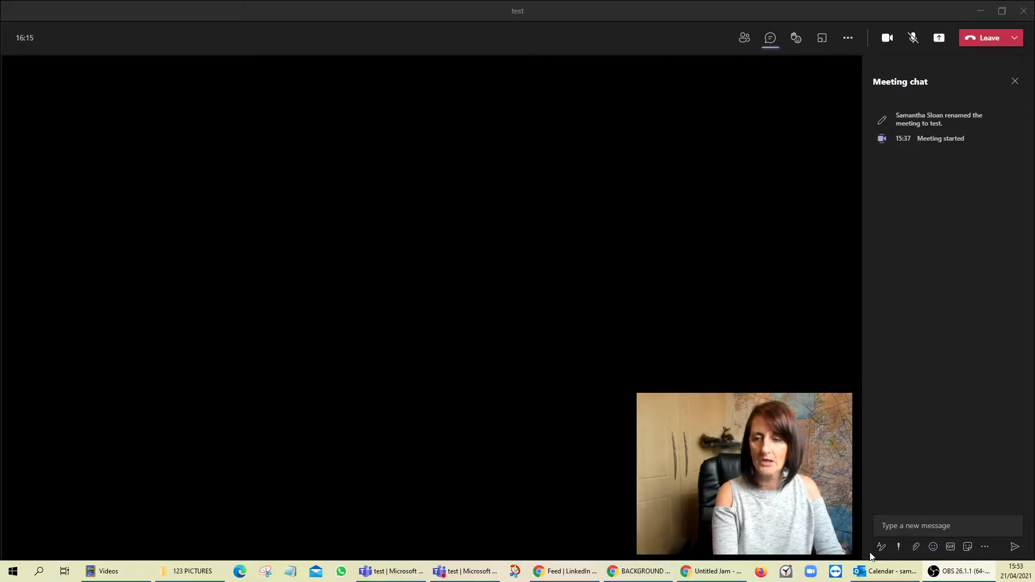
Start a Polly choice question from the meeting chat with the question text "Is it yes or no?".
{"action": "left_click", "coordinate": [985, 547]}
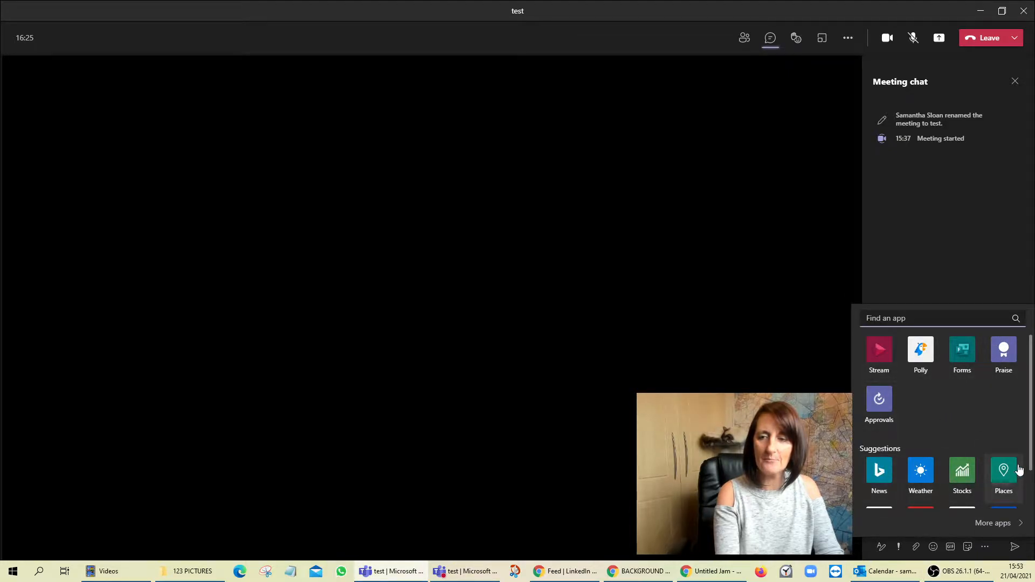
{"action": "scroll", "coordinate": [1031, 372], "scroll_direction": "down", "scroll_amount": 1}
{"action": "scroll", "coordinate": [1033, 370], "scroll_direction": "up", "scroll_amount": 1}
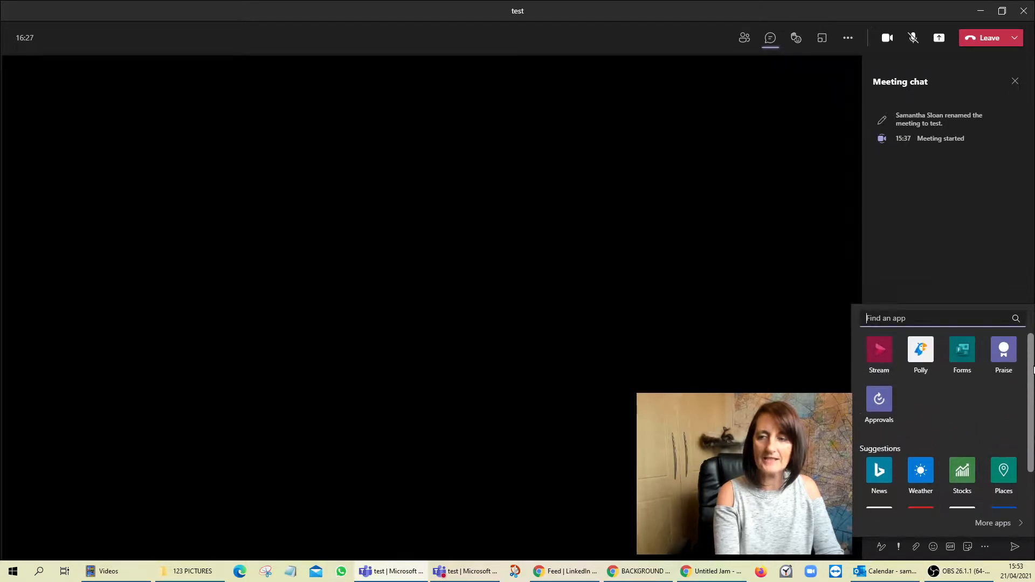
{"action": "left_click", "coordinate": [920, 352]}
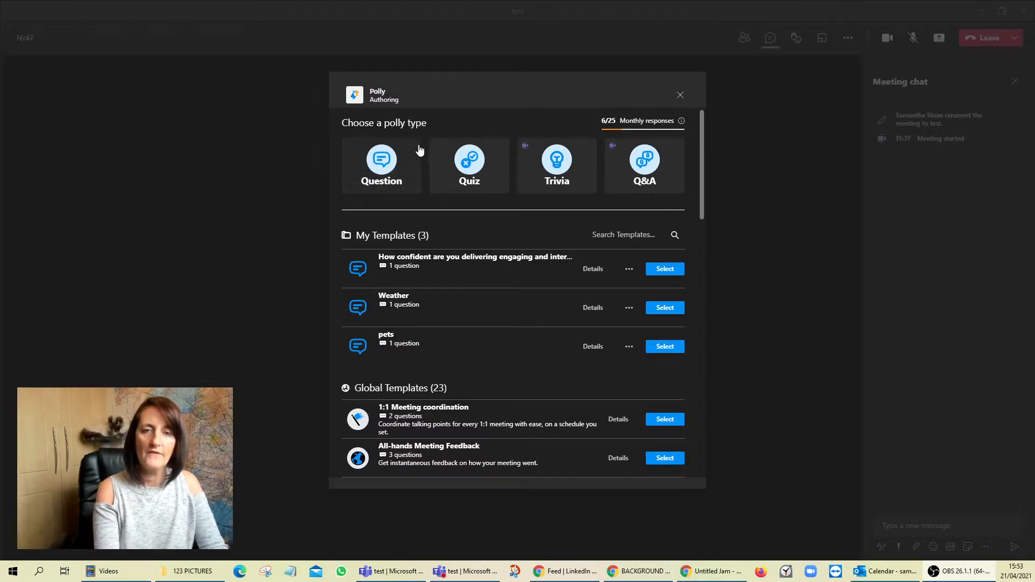
{"action": "left_click", "coordinate": [386, 174]}
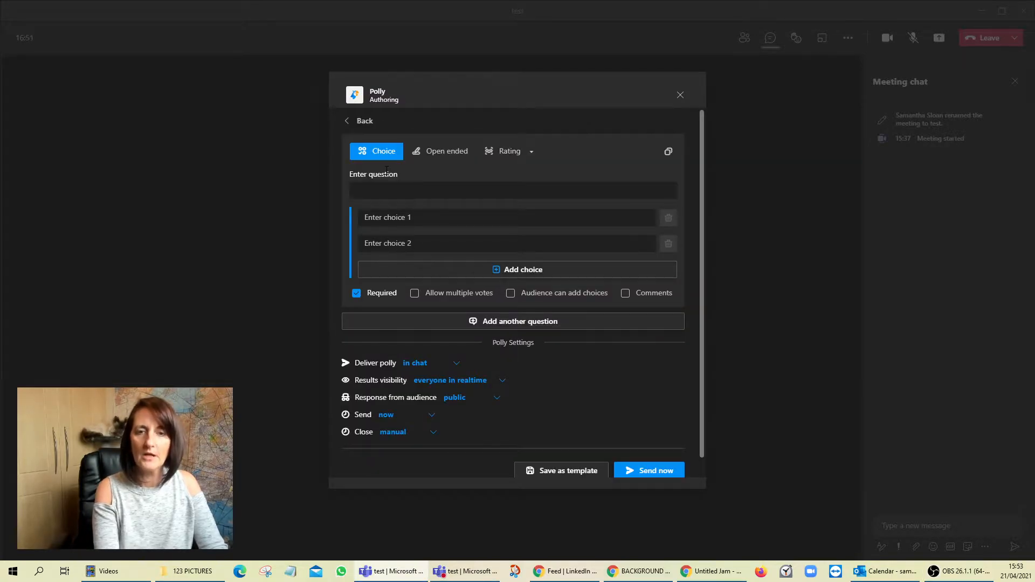
{"action": "left_click", "coordinate": [383, 187]}
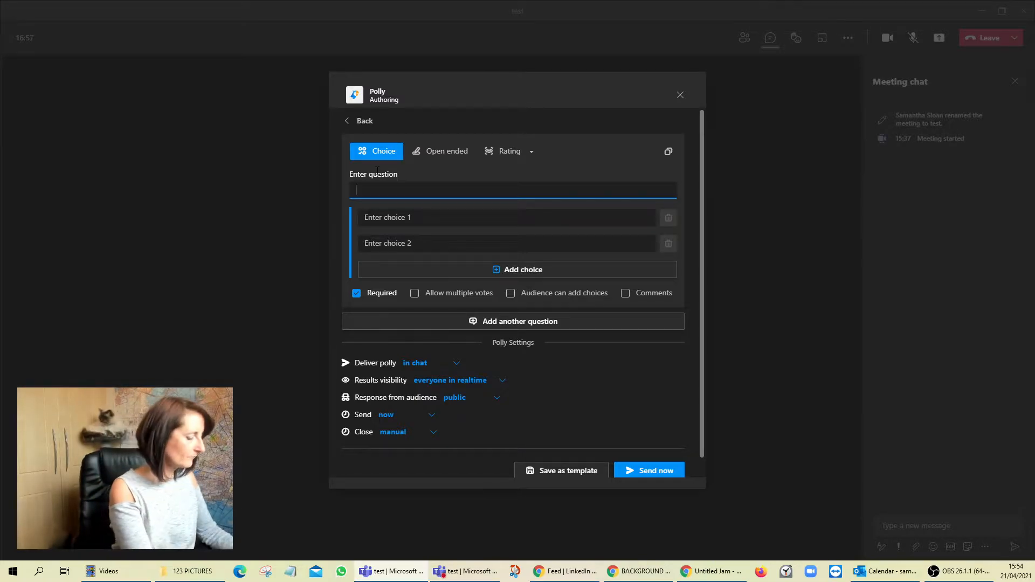
{"action": "type", "text": "Is it yes "}
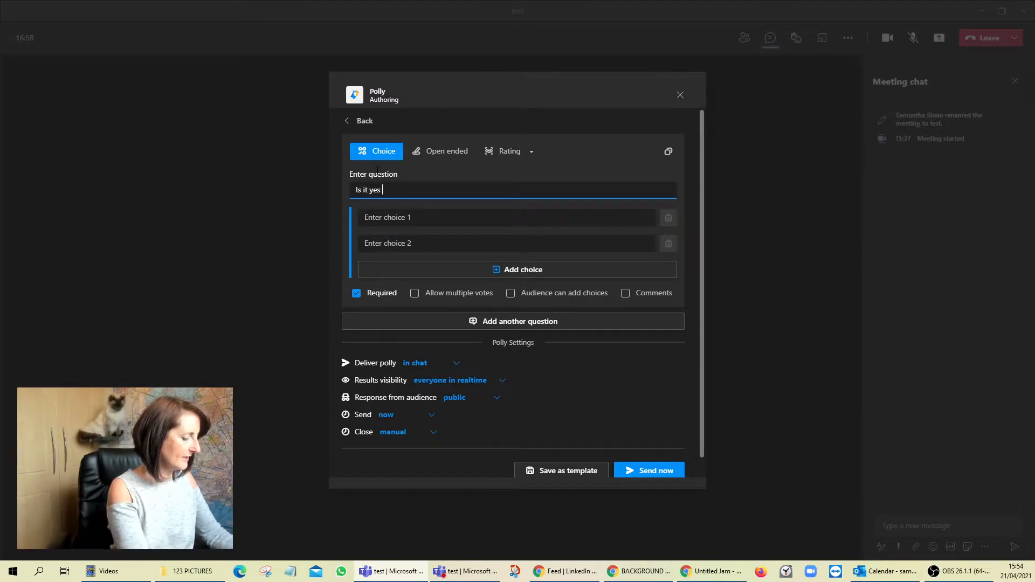
{"action": "type", "text": "or no"}
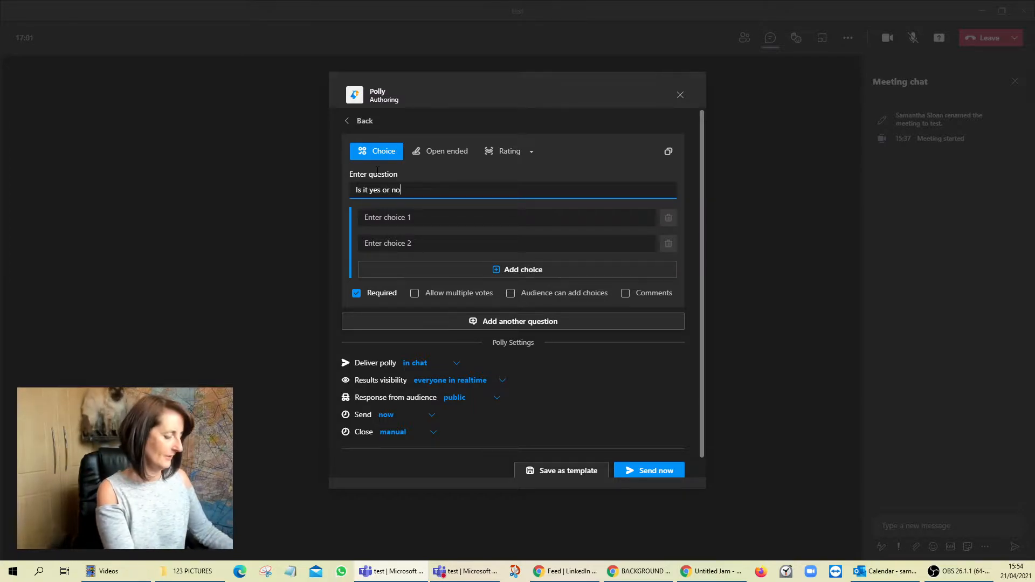
{"action": "type", "text": "?"}
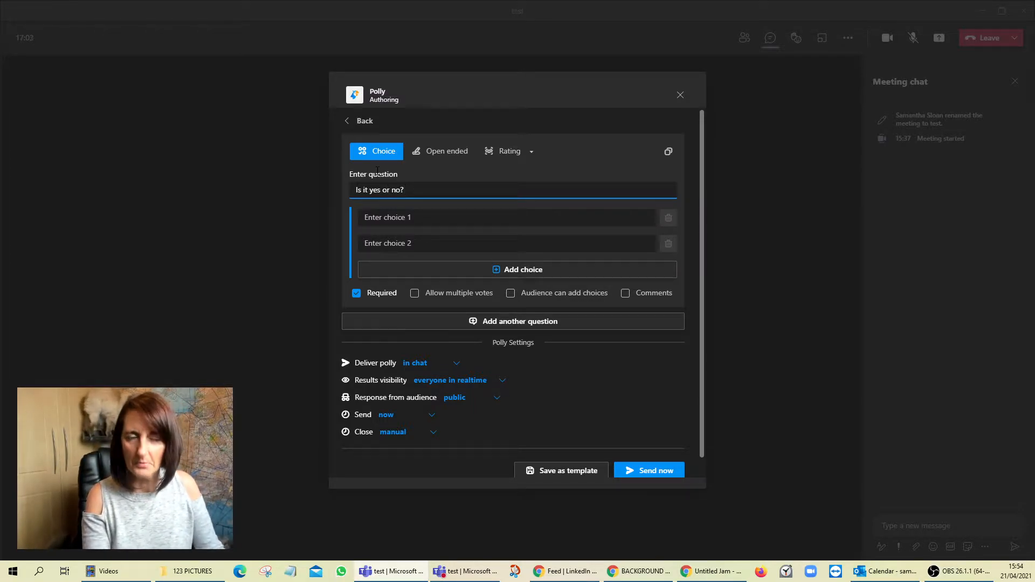
Enter "Yes" and "No" as the two answer choices and allow multiple votes.
{"action": "left_click", "coordinate": [397, 216]}
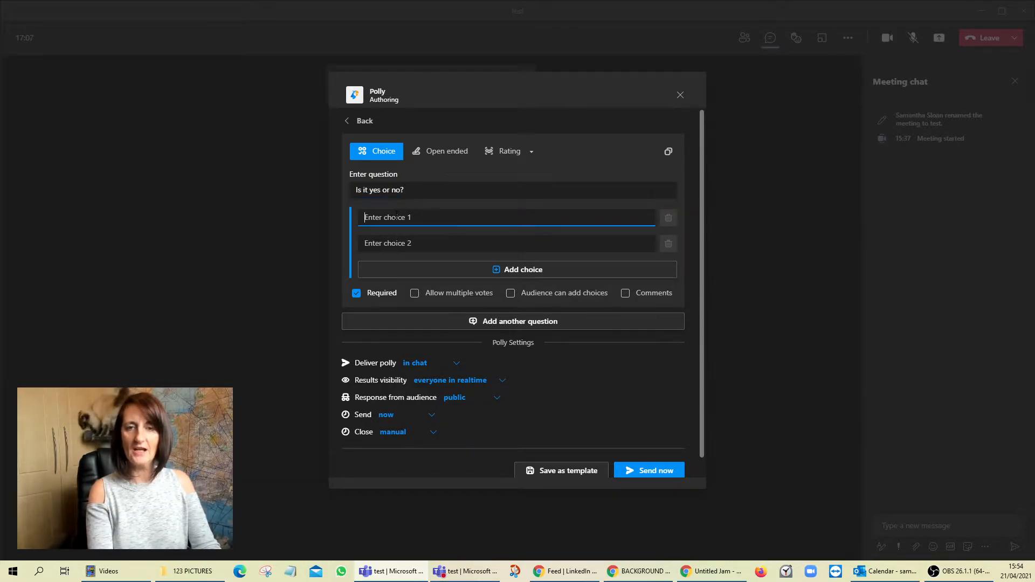
{"action": "type", "text": "Yes"}
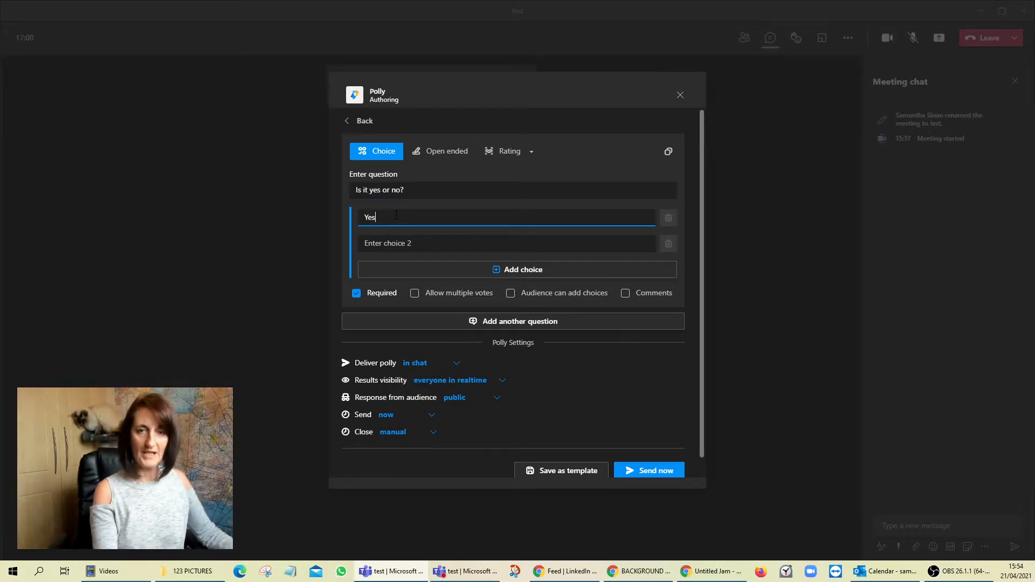
{"action": "left_click", "coordinate": [411, 242]}
{"action": "type", "text": "No"}
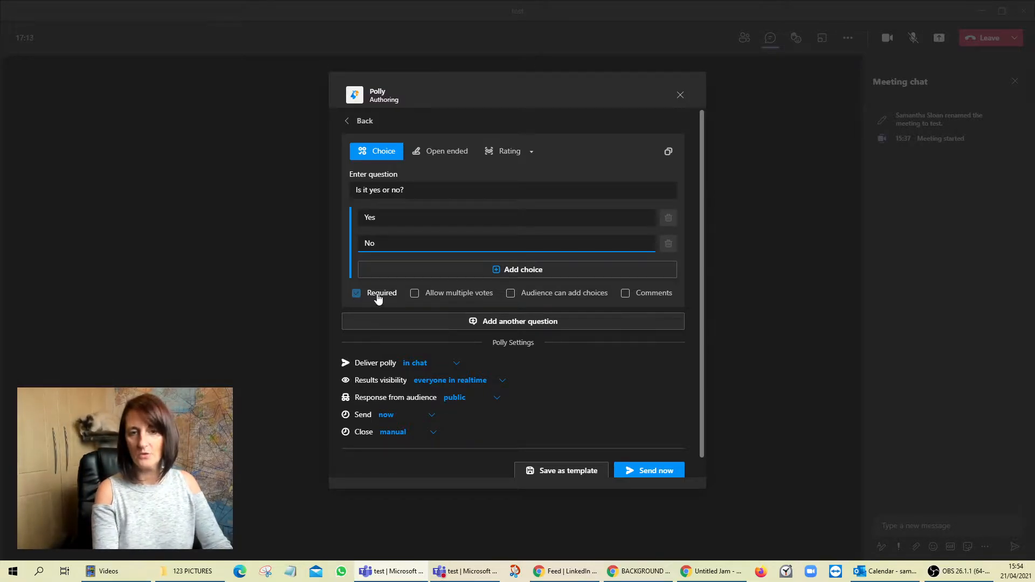
{"action": "left_click", "coordinate": [431, 298]}
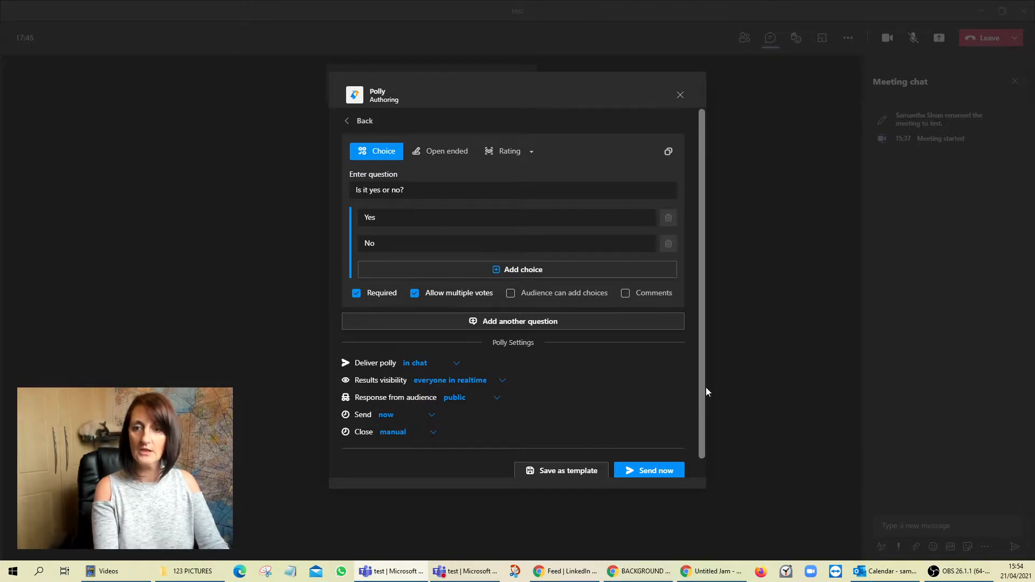
Save the poll as a template titled "yes no".
{"action": "scroll", "coordinate": [702, 387], "scroll_direction": "down", "scroll_amount": 1}
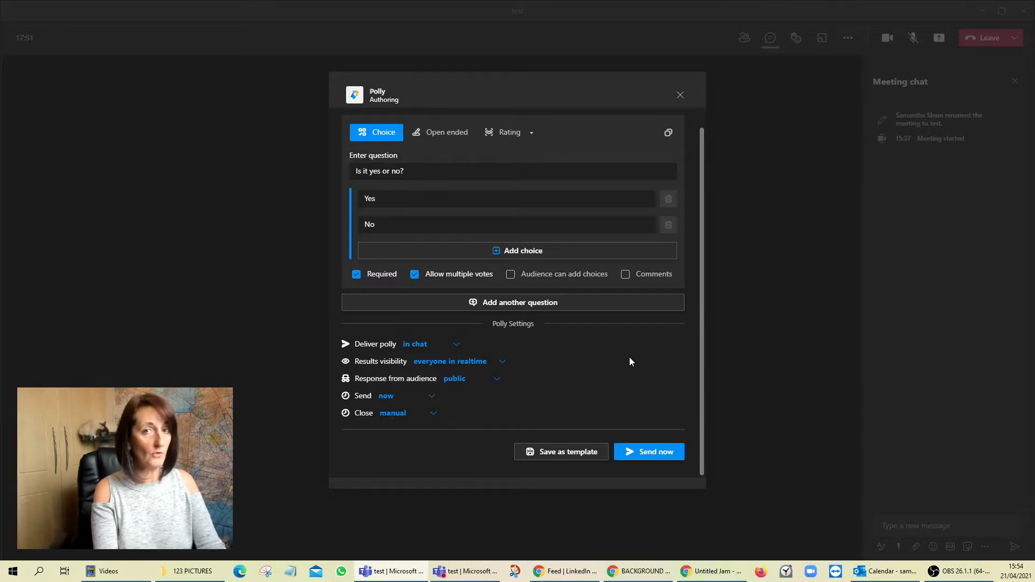
{"action": "left_click", "coordinate": [558, 452]}
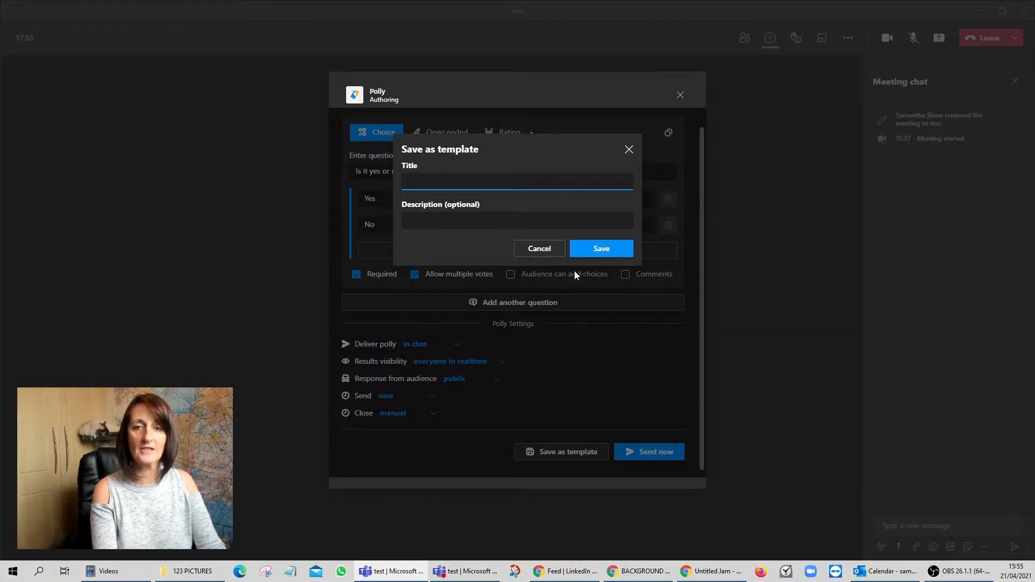
{"action": "type", "text": "ye"}
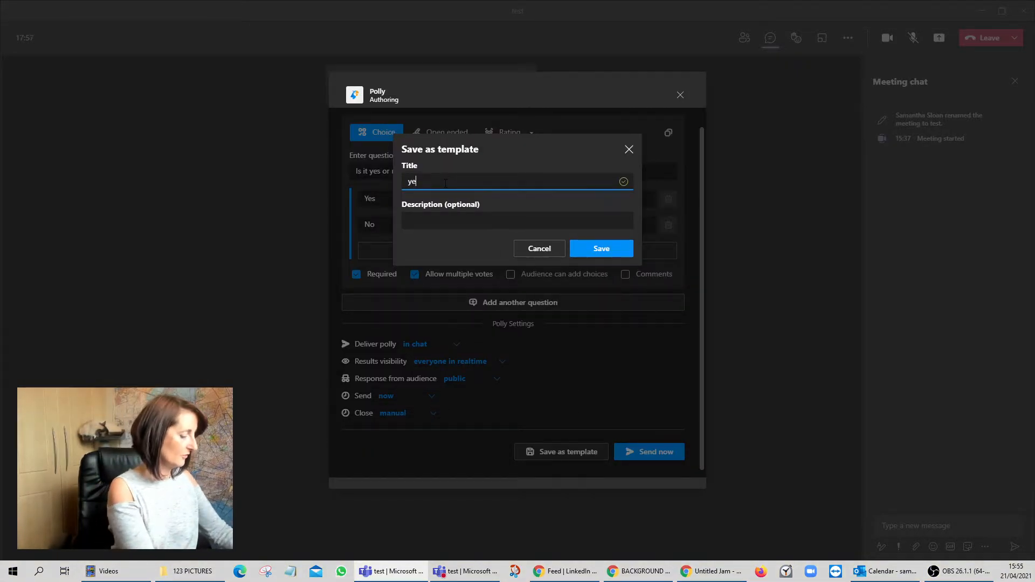
{"action": "type", "text": "s no"}
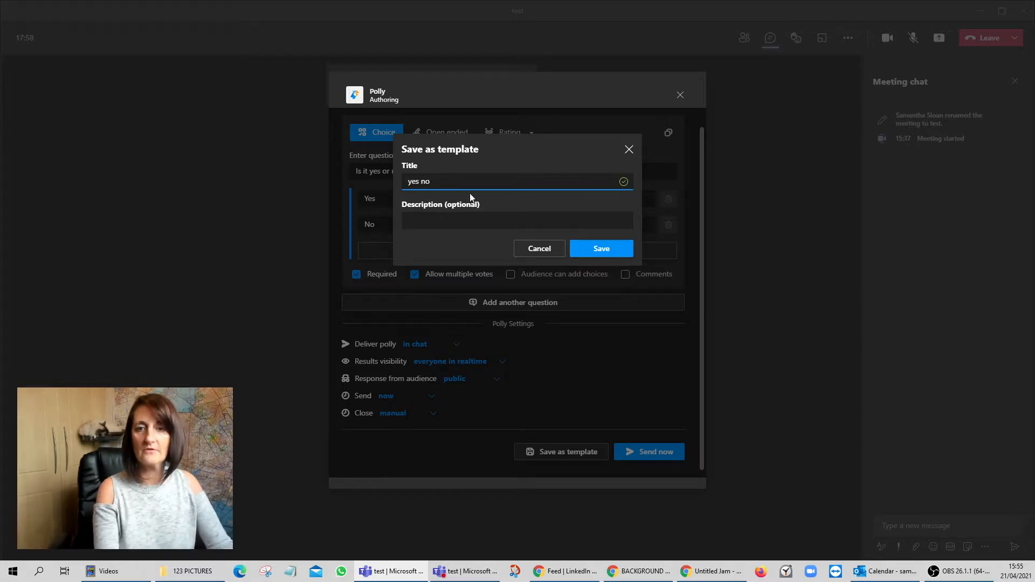
{"action": "left_click", "coordinate": [601, 248]}
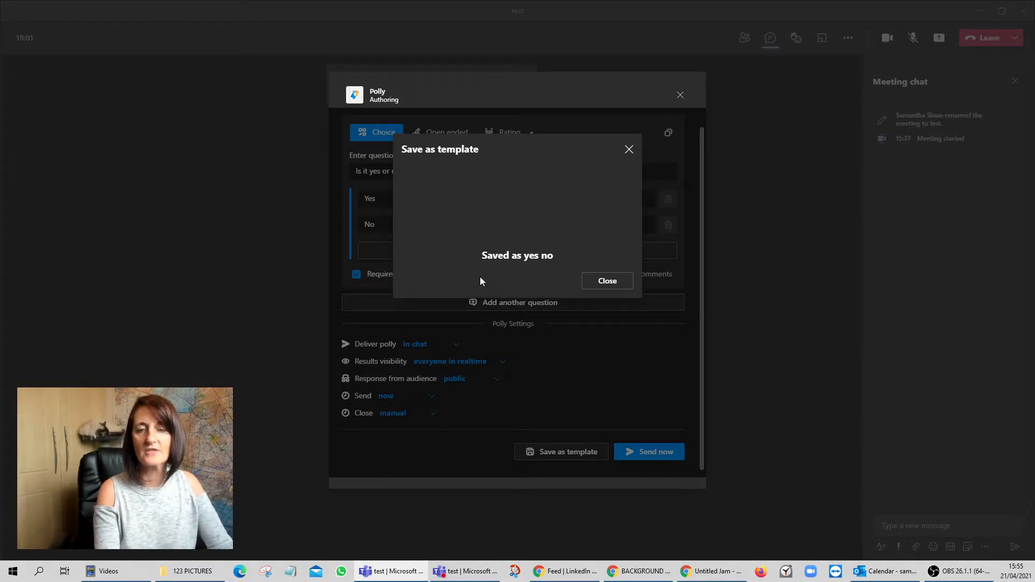
{"action": "left_click", "coordinate": [607, 281]}
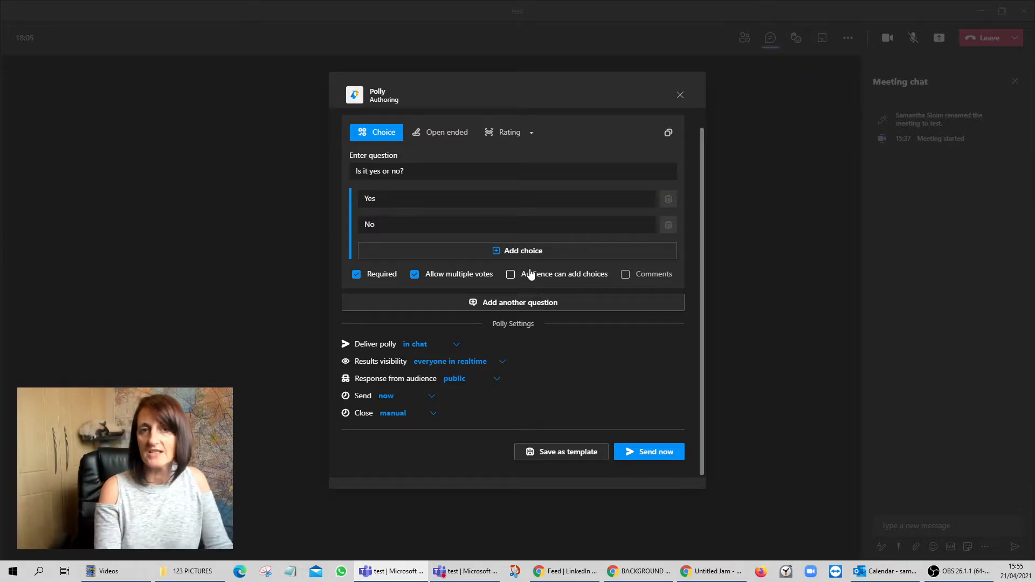
Send the poll to the meeting chat and submit a Yes vote in the poll that appears in the meeting.
{"action": "left_click", "coordinate": [660, 451]}
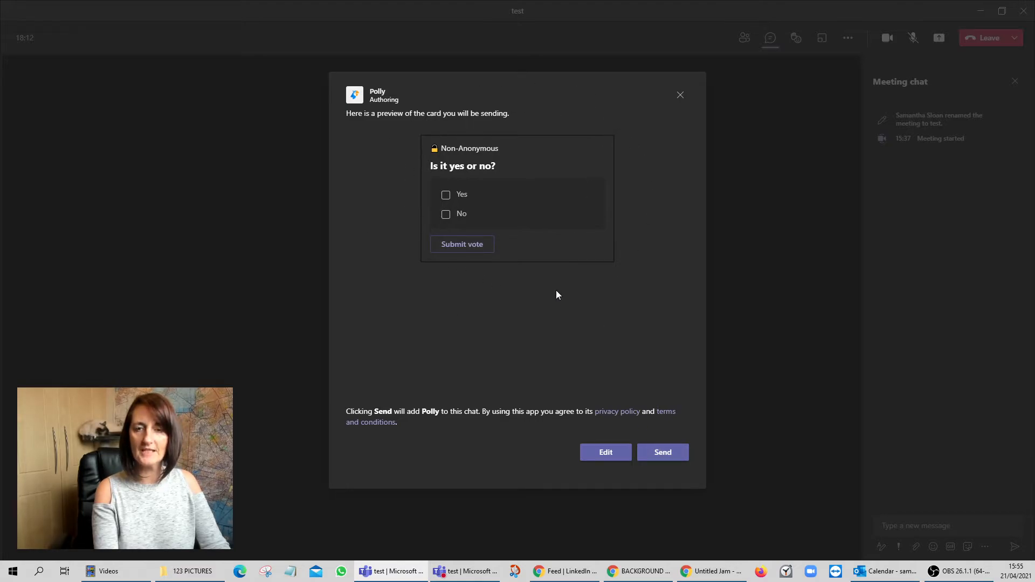
{"action": "left_click", "coordinate": [668, 456]}
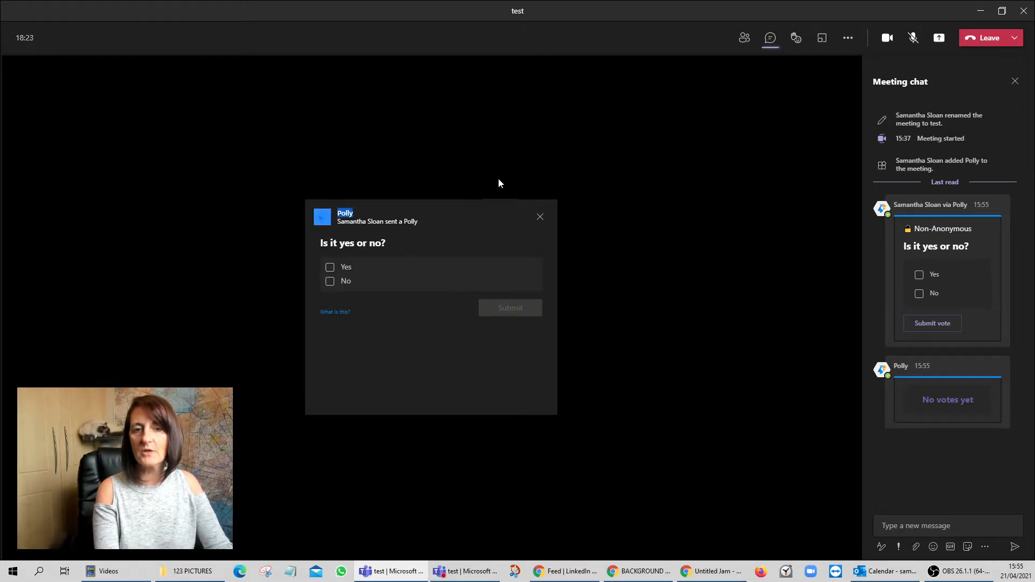
{"action": "triple_click", "coordinate": [463, 215]}
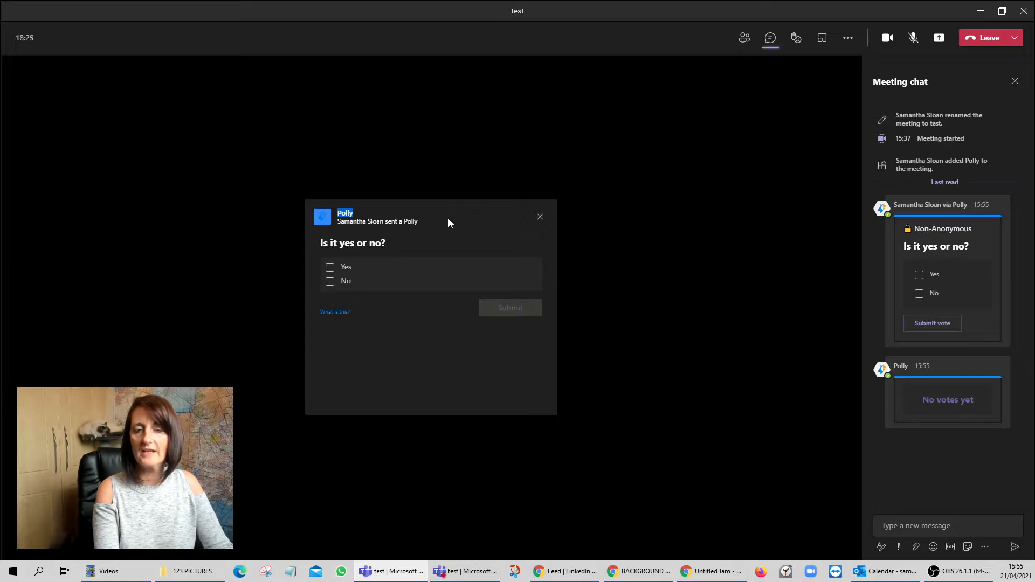
{"action": "left_click", "coordinate": [344, 268]}
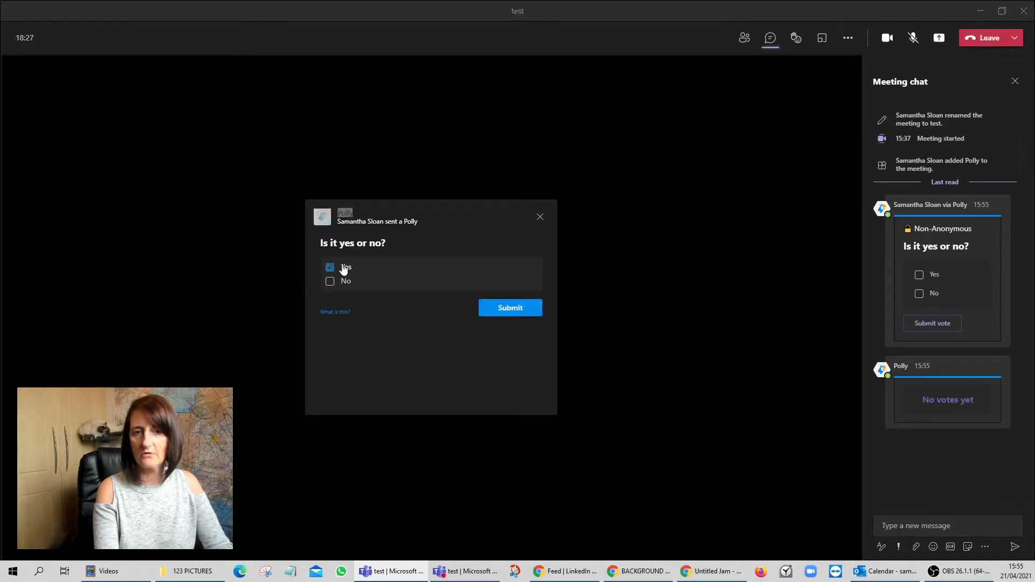
{"action": "left_click", "coordinate": [500, 310]}
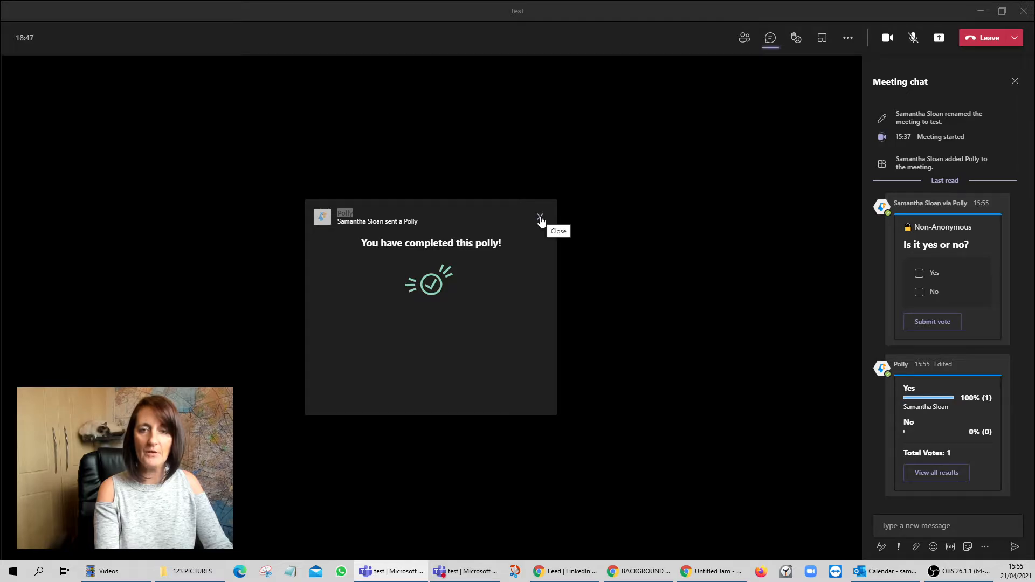
{"action": "left_click", "coordinate": [540, 218]}
Open the Forms poll creator from the meeting chat to examine its question and answer options, and close it without saving.
{"action": "left_click", "coordinate": [984, 547]}
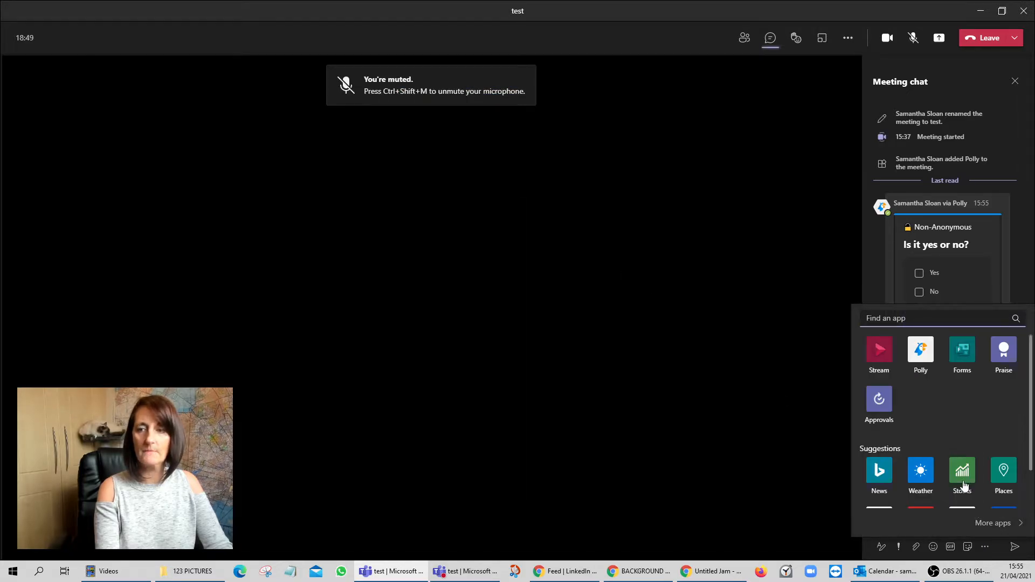
{"action": "left_click", "coordinate": [963, 350]}
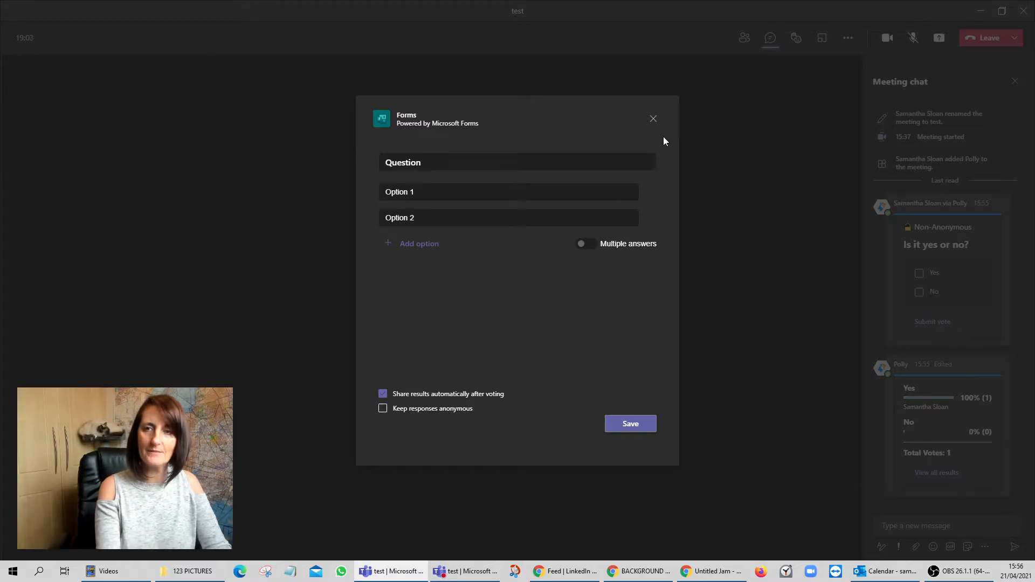
{"action": "left_click", "coordinate": [653, 120]}
Reopen Polly from the meeting chat and examine the saved templates, the global templates and the available polly types.
{"action": "left_click", "coordinate": [985, 547]}
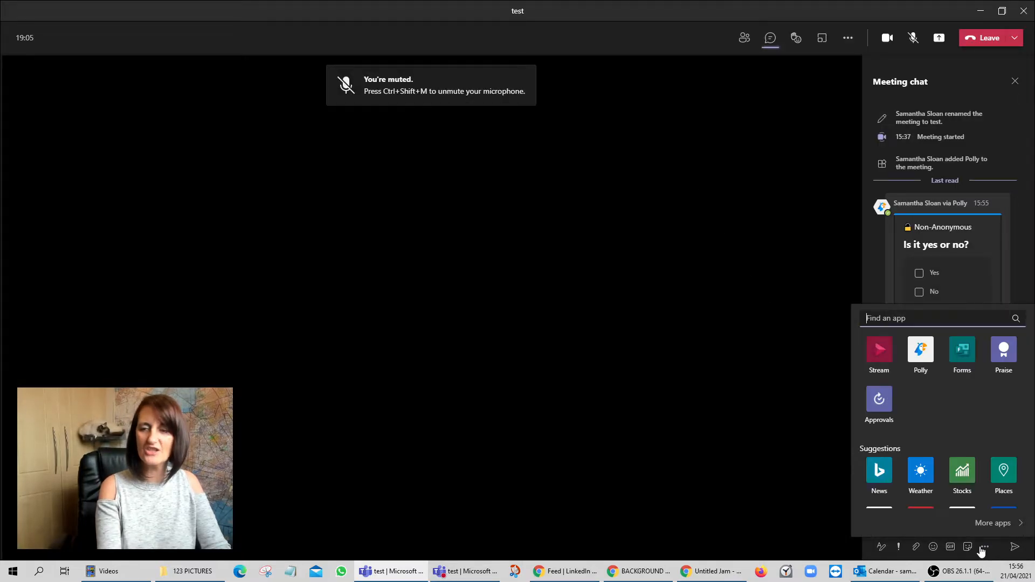
{"action": "left_click", "coordinate": [922, 353]}
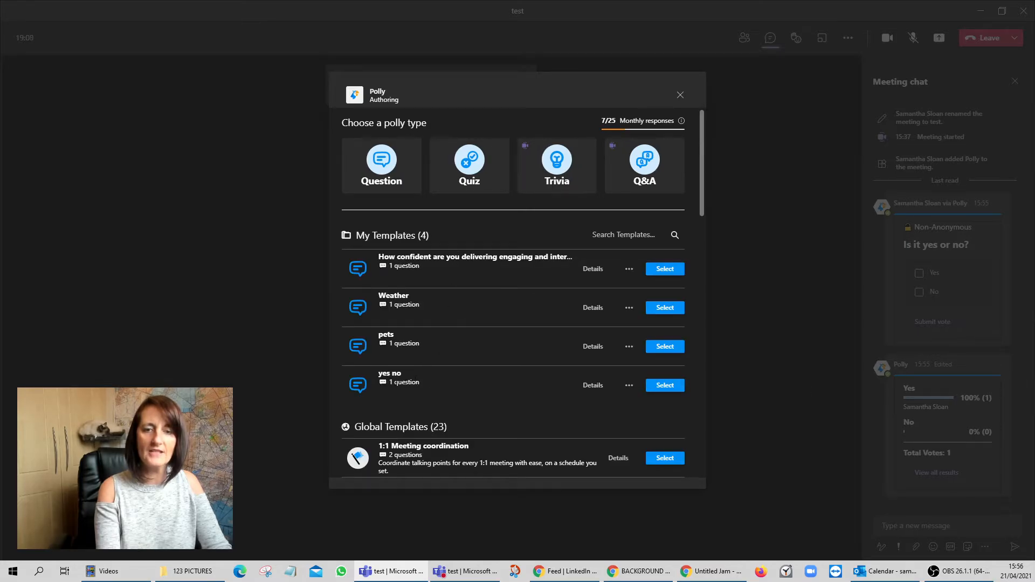
{"action": "left_click_drag", "start_coordinate": [432, 388], "coordinate": [381, 374]}
{"action": "left_click", "coordinate": [410, 398]}
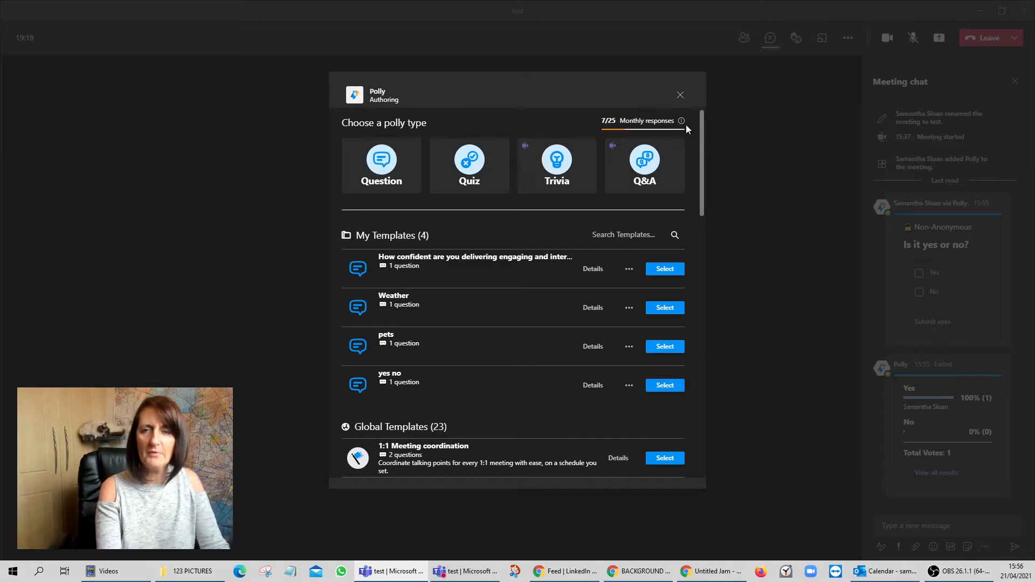
{"action": "mouse_move", "coordinate": [702, 129]}
{"action": "left_mouse_down"}
{"action": "mouse_move", "coordinate": [706, 180]}
{"action": "mouse_move", "coordinate": [698, 148]}
{"action": "left_mouse_up"}
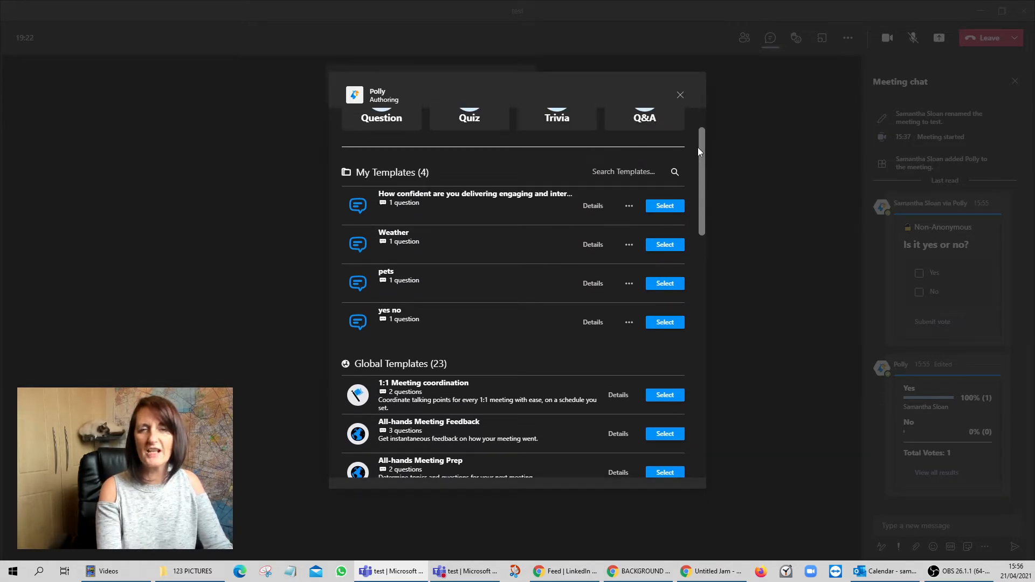
{"action": "left_click_drag", "start_coordinate": [697, 147], "coordinate": [699, 182]}
{"action": "left_click_drag", "start_coordinate": [453, 247], "coordinate": [347, 249]}
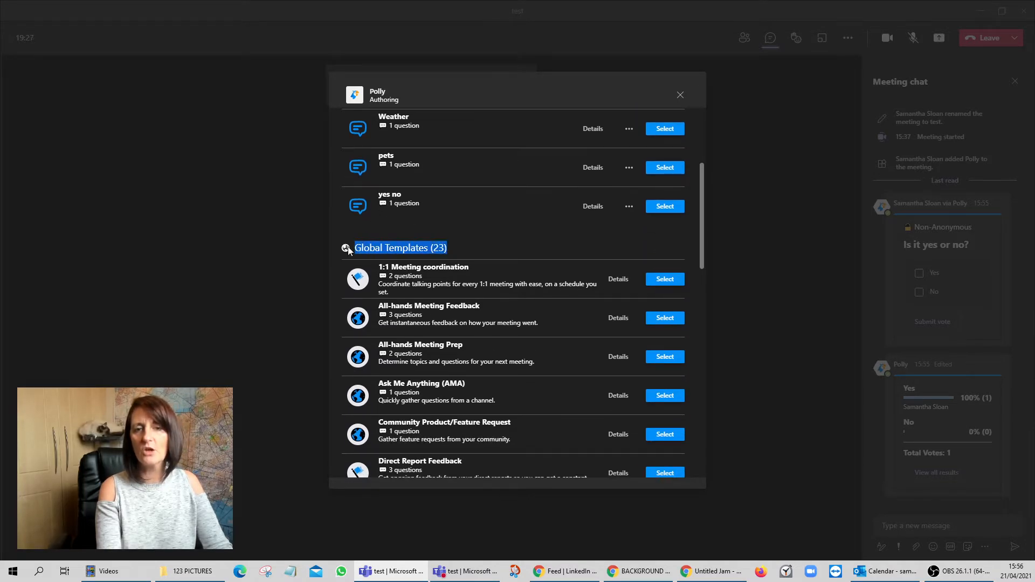
{"action": "left_click_drag", "start_coordinate": [701, 237], "coordinate": [693, 176]}
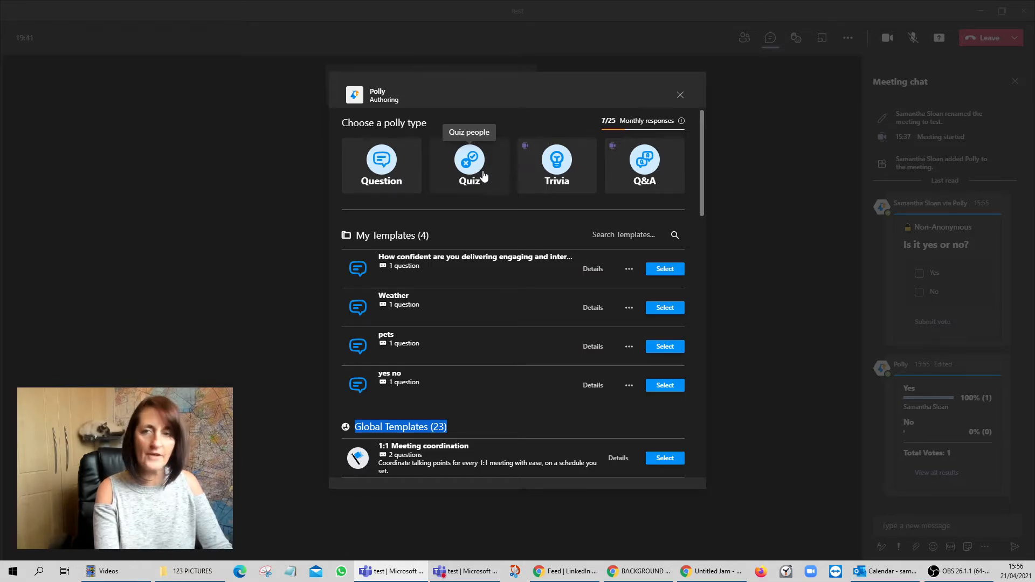
{"action": "left_click", "coordinate": [680, 96]}
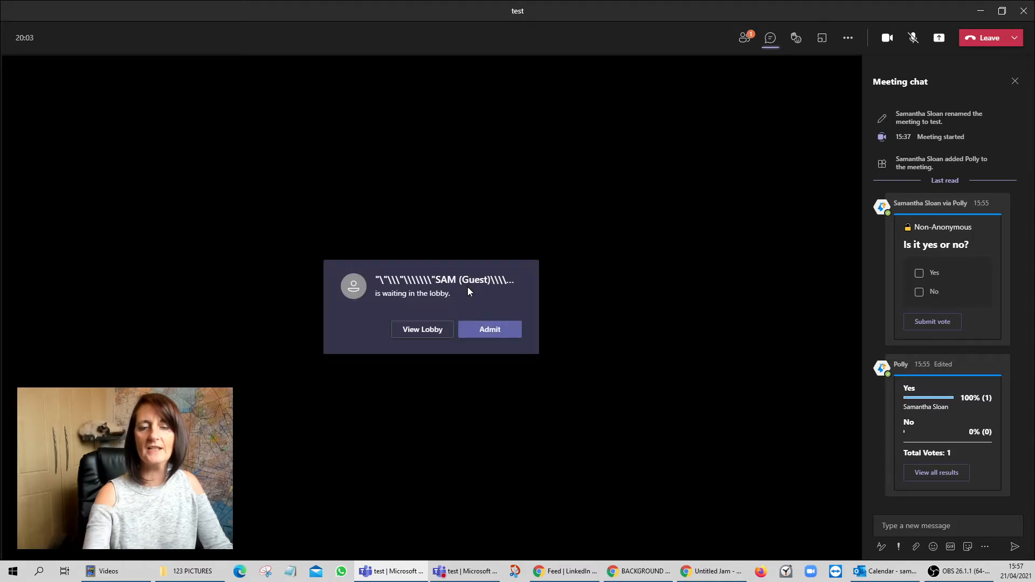
Admit the guest waiting in the lobby, check the participants list and return to the meeting chat.
{"action": "left_click", "coordinate": [501, 333]}
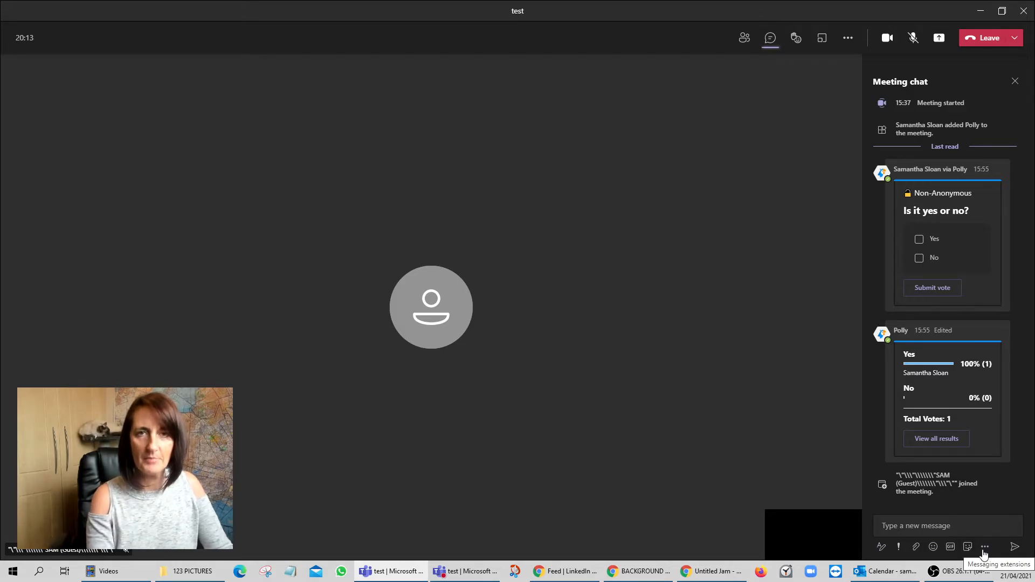
{"action": "left_click", "coordinate": [744, 39]}
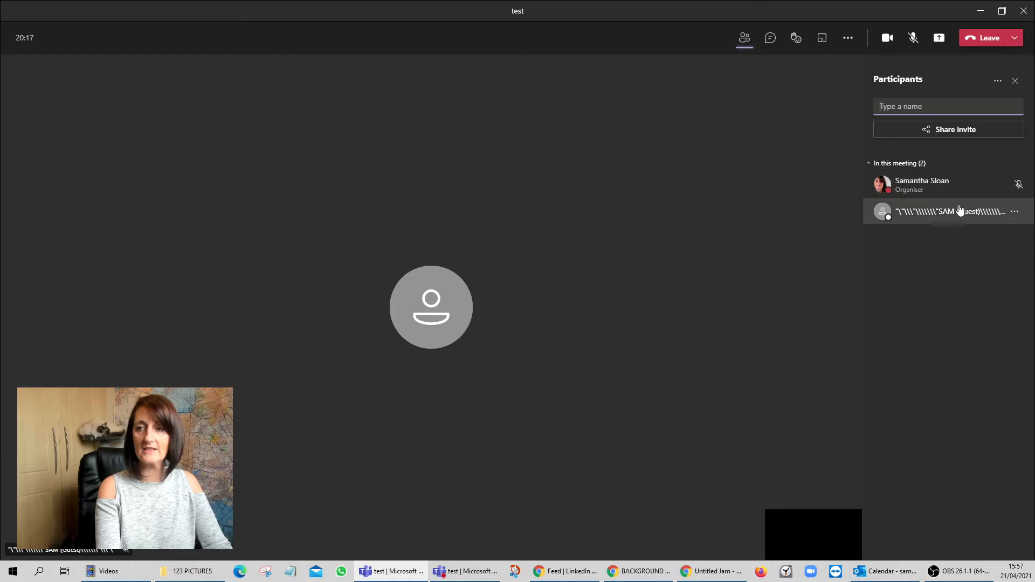
{"action": "left_click", "coordinate": [769, 38]}
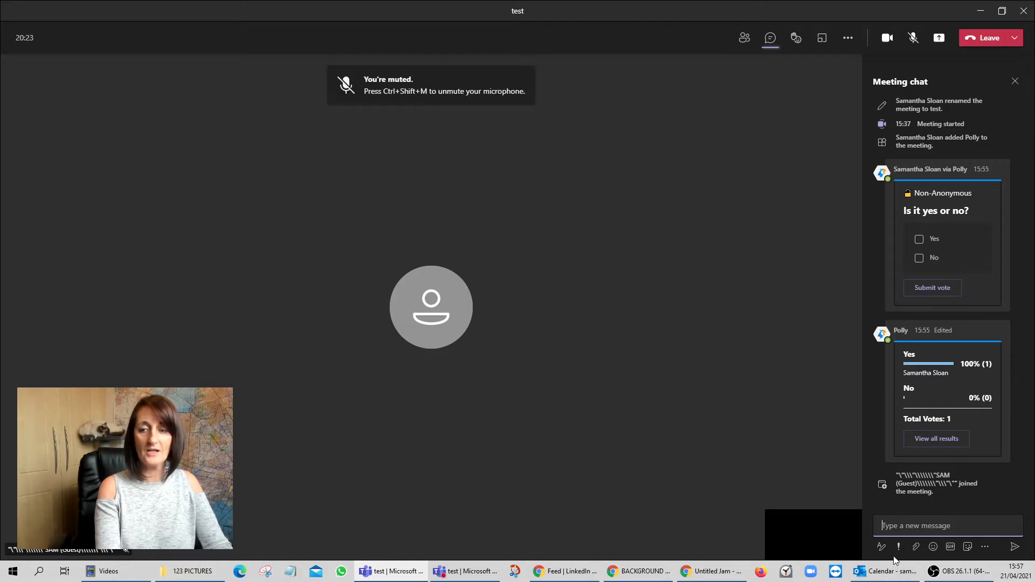
Switch to the main Teams window and add a Polly tab to the test meeting.
{"action": "left_click", "coordinate": [985, 547]}
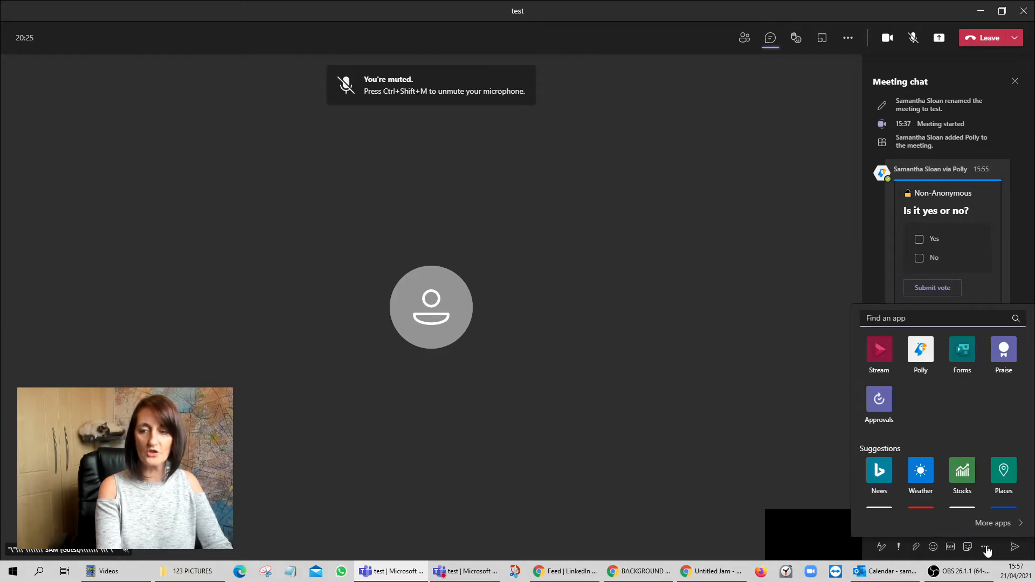
{"action": "left_click", "coordinate": [985, 547]}
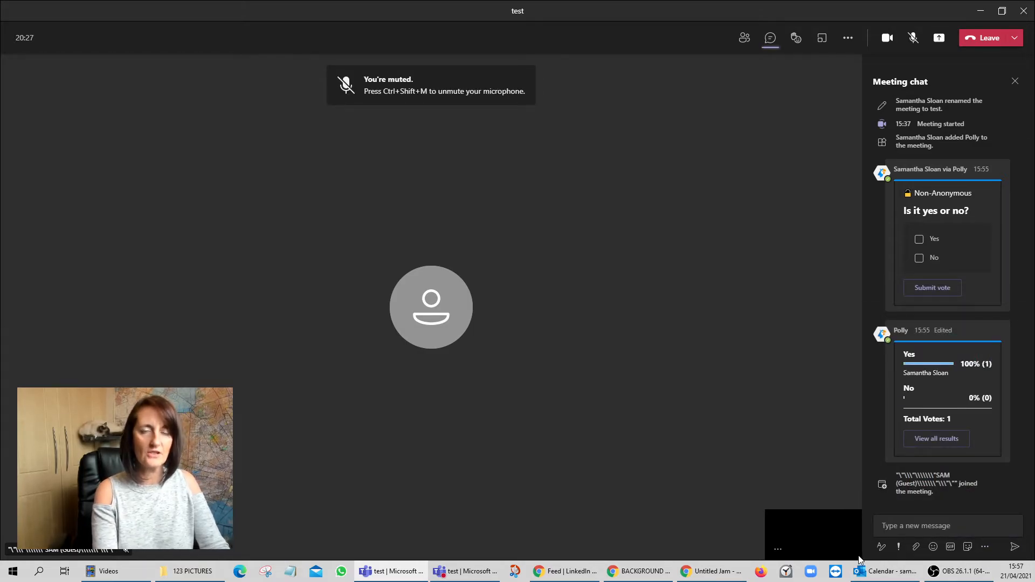
{"action": "left_click", "coordinate": [465, 570]}
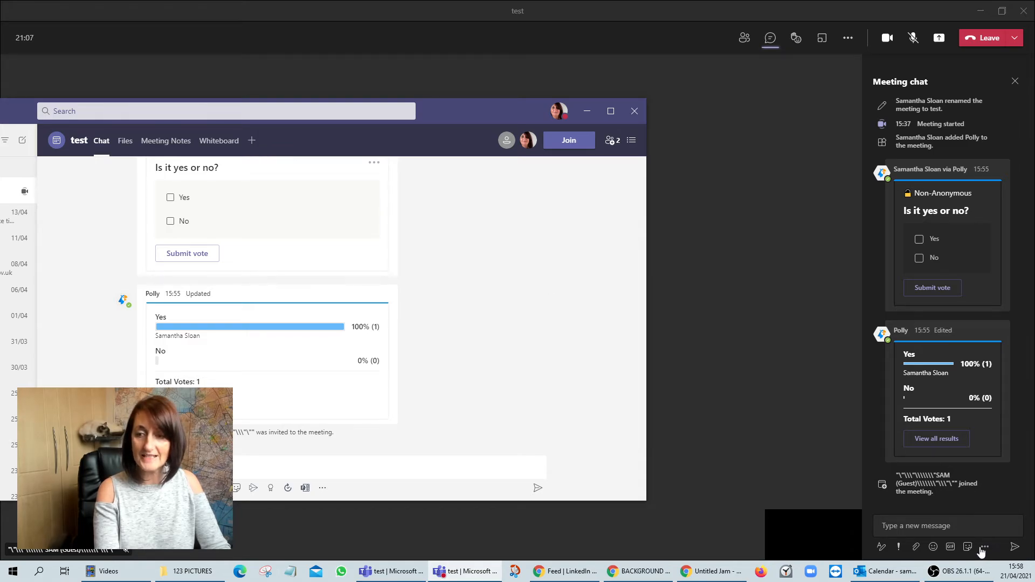
{"action": "left_click", "coordinate": [250, 141]}
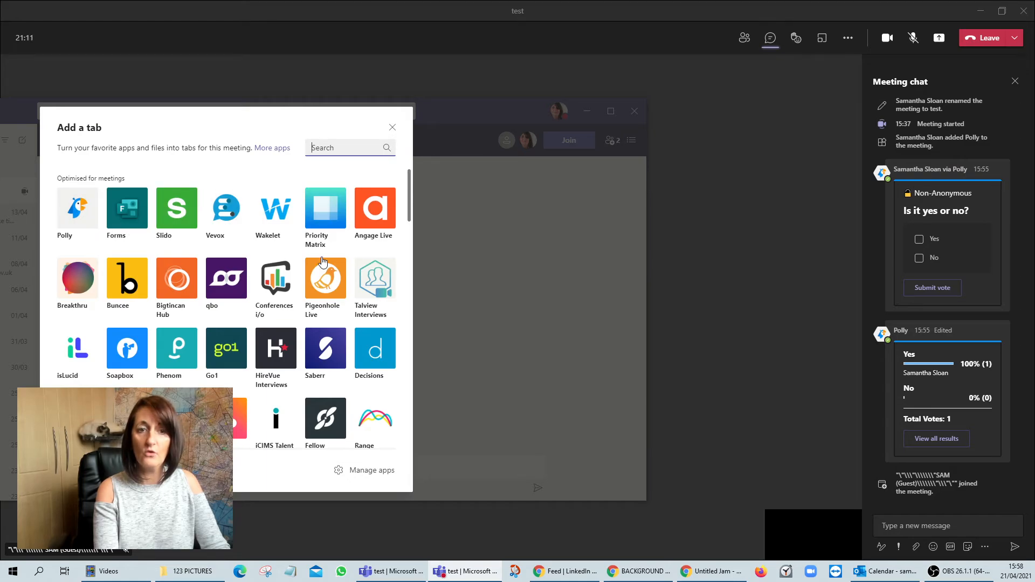
{"action": "left_click", "coordinate": [81, 232]}
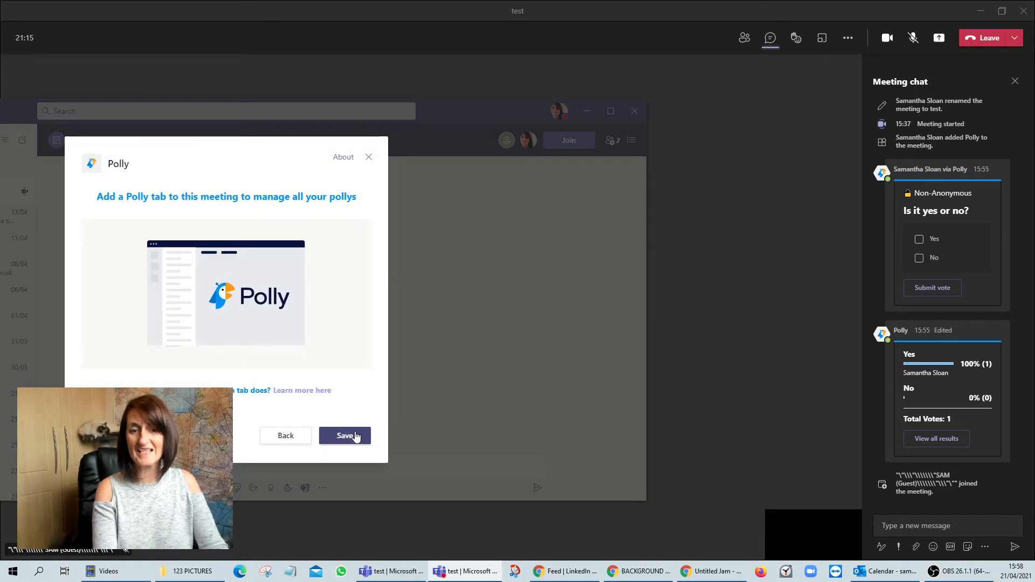
{"action": "left_click", "coordinate": [346, 434]}
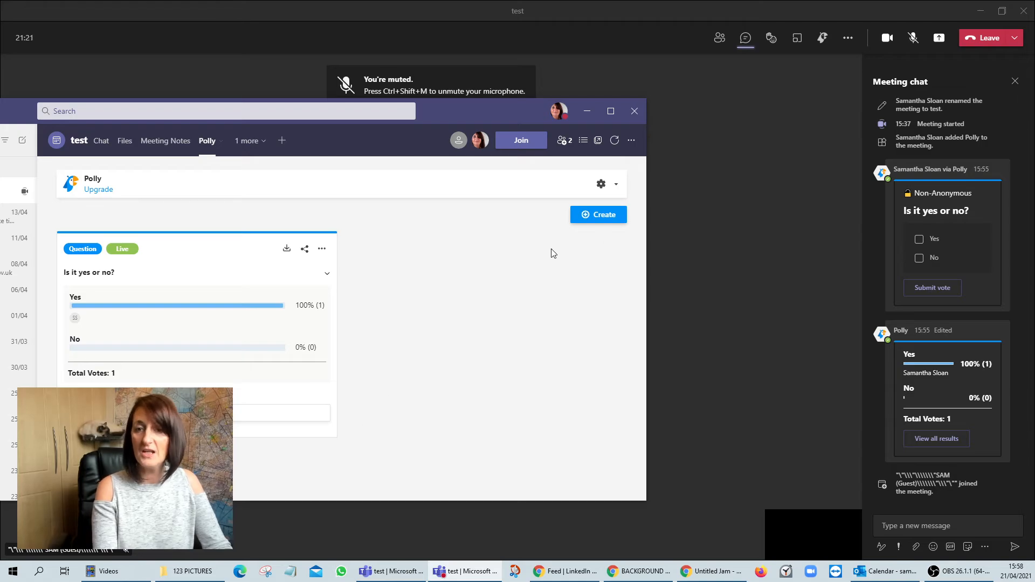
Create a poll from the saved Weather template in the Polly tab, keeping its settings, and send it to the meeting.
{"action": "left_click", "coordinate": [595, 216]}
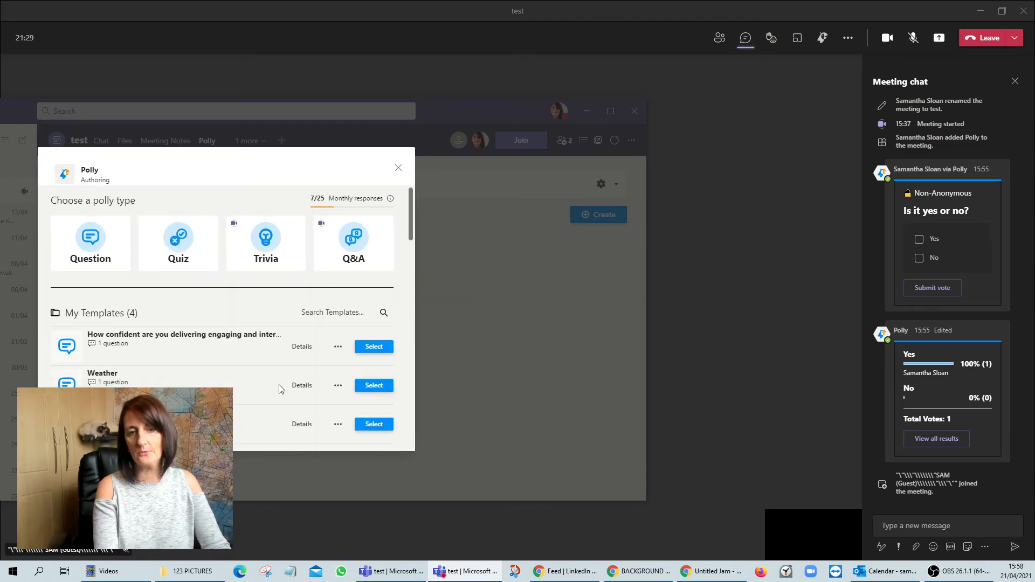
{"action": "left_click", "coordinate": [373, 386]}
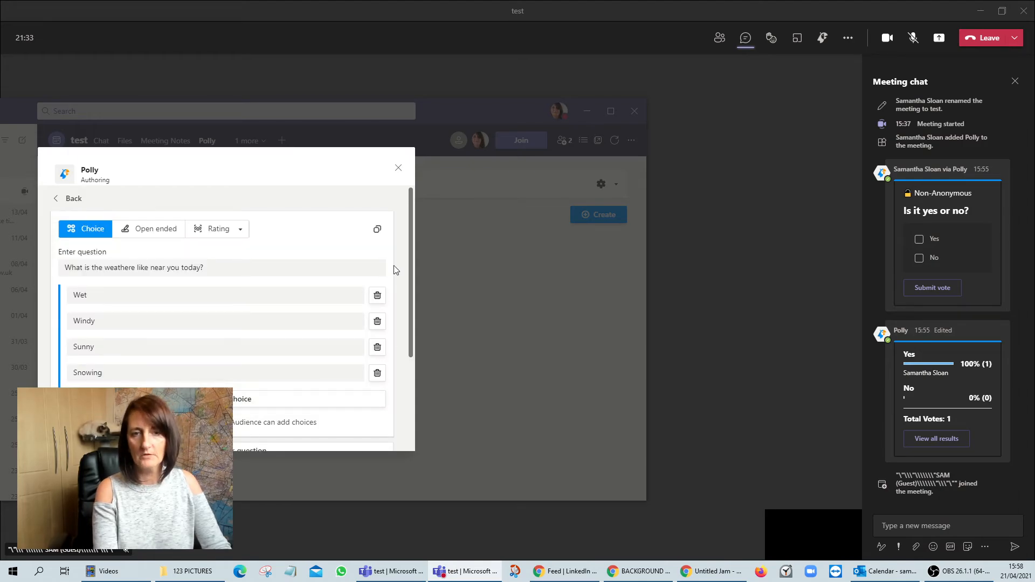
{"action": "left_click_drag", "start_coordinate": [409, 276], "coordinate": [412, 372]}
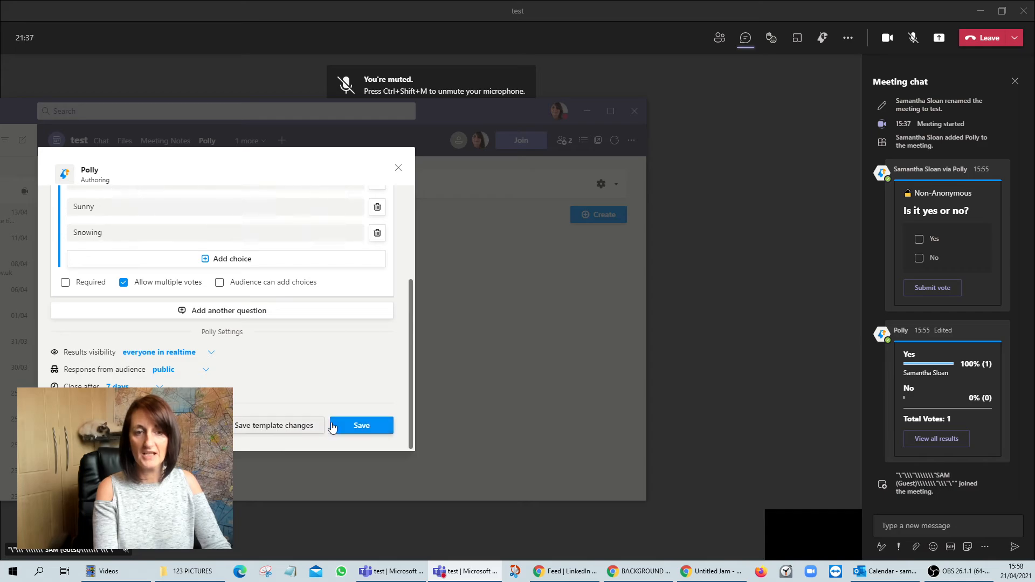
{"action": "left_click", "coordinate": [361, 426]}
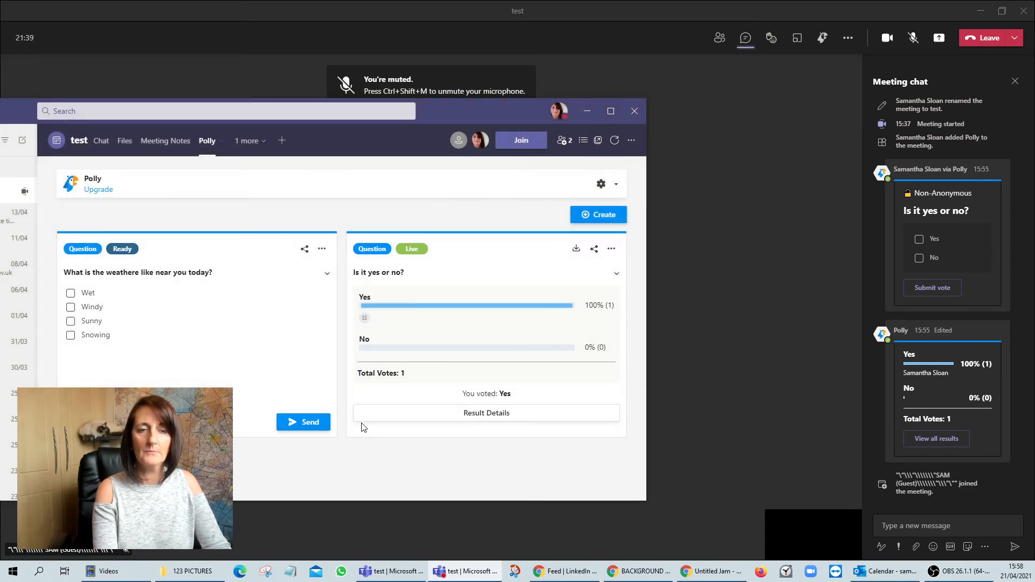
{"action": "left_click", "coordinate": [304, 428]}
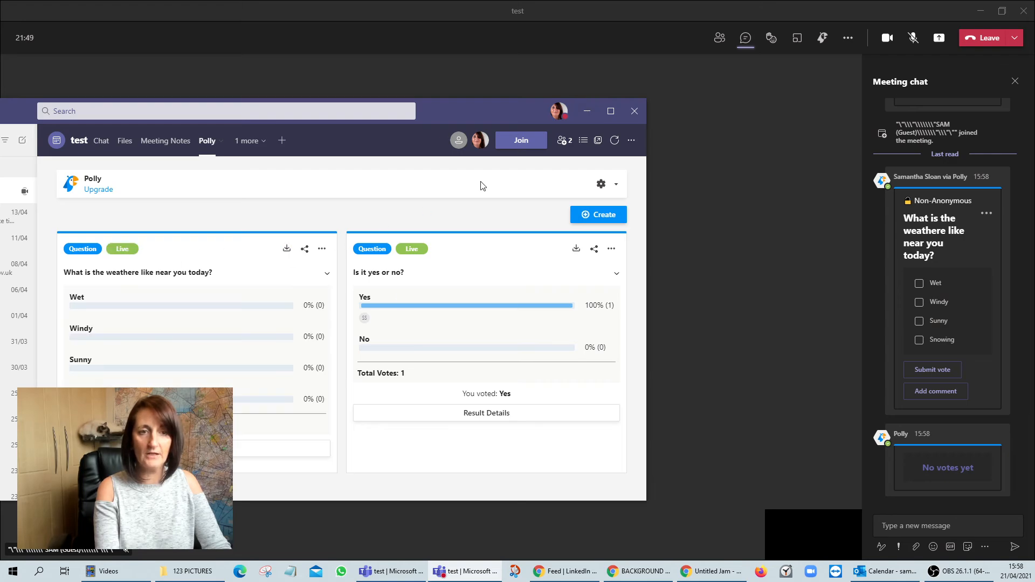
Return to the meeting window, submit a Sunny vote in the weather poll and close the poll pop-up.
{"action": "left_click", "coordinate": [596, 112]}
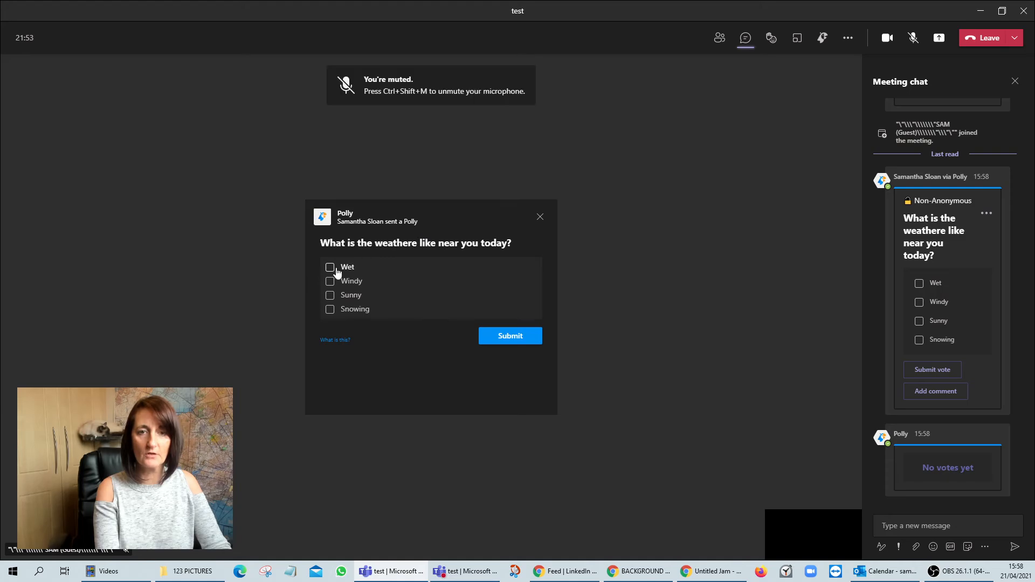
{"action": "left_click", "coordinate": [330, 295]}
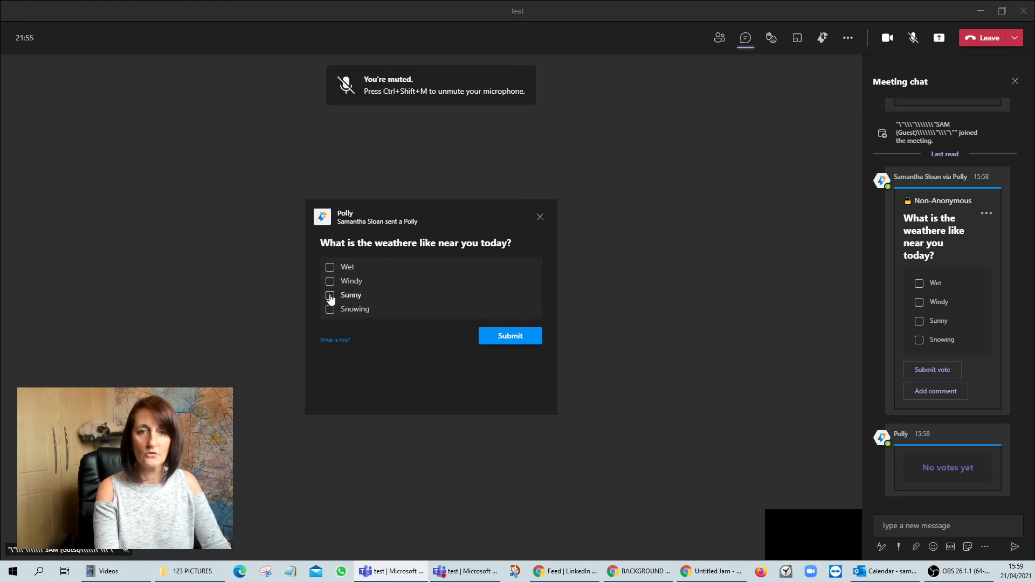
{"action": "left_click", "coordinate": [523, 336]}
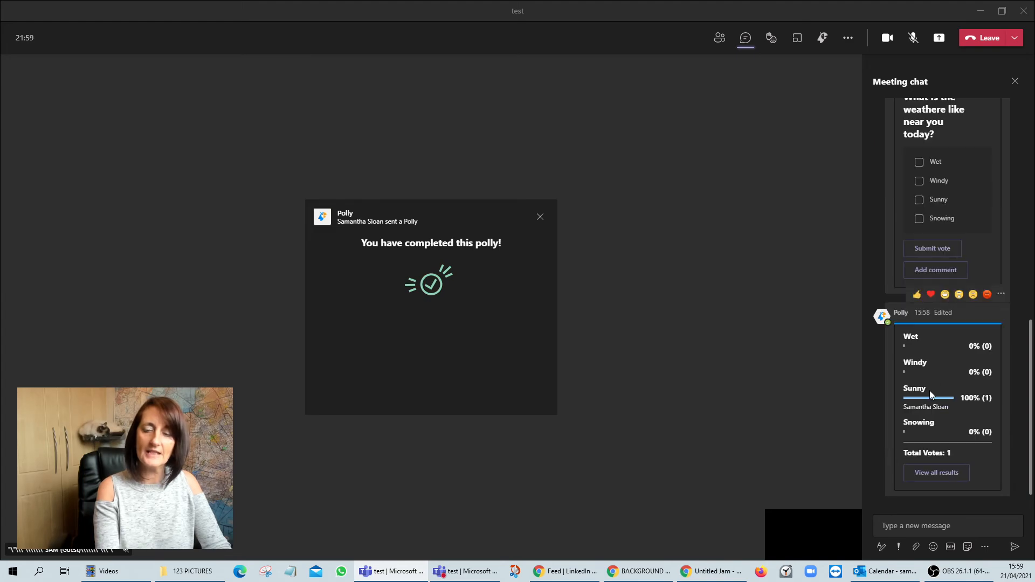
{"action": "left_click", "coordinate": [540, 217]}
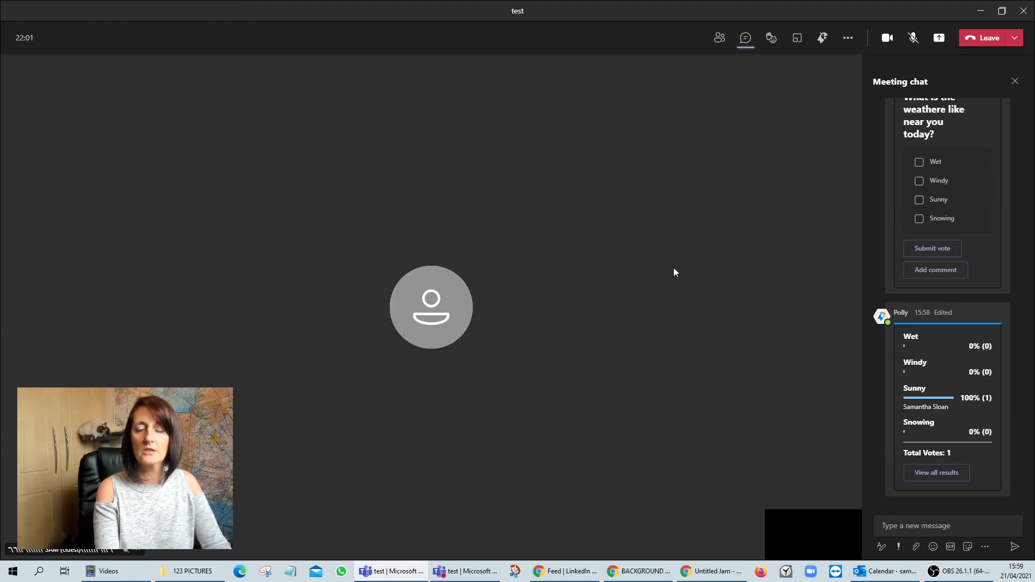